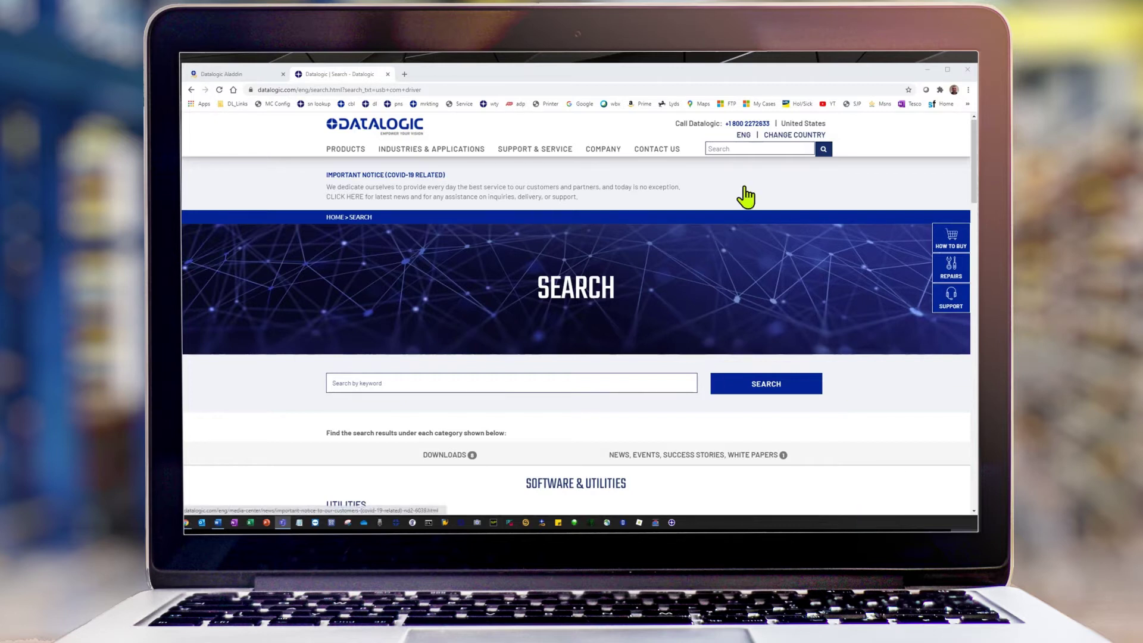
Step: Bring the USB-COM Driver v6.3.2 and Aladdin SW & Utilities downloads into view in the Datalogic results
left_click(768, 143)
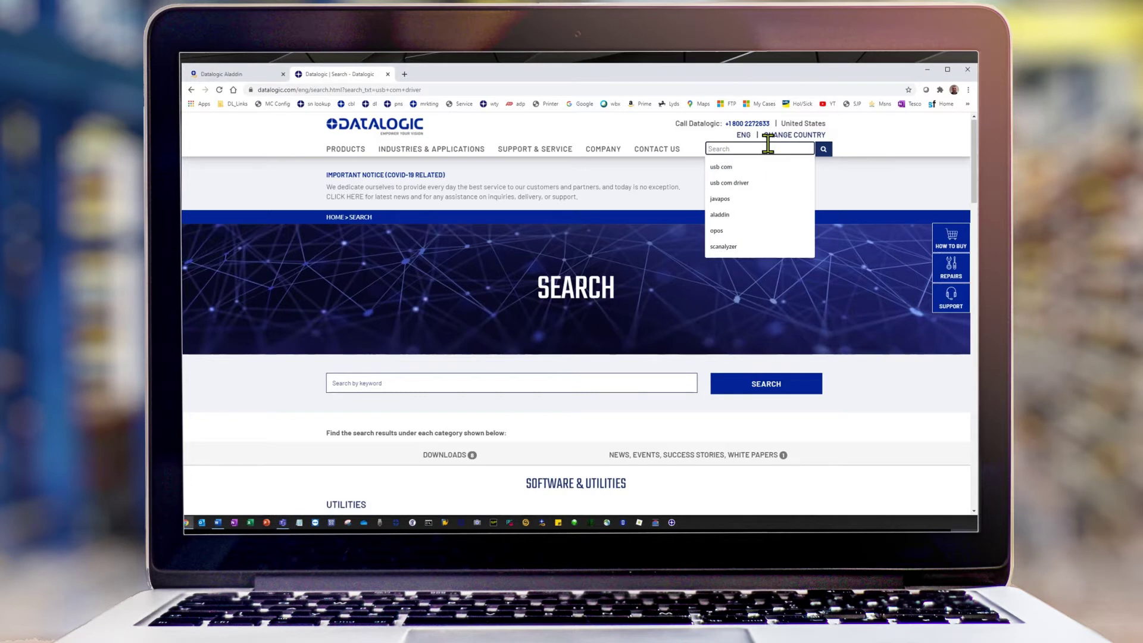
type("u")
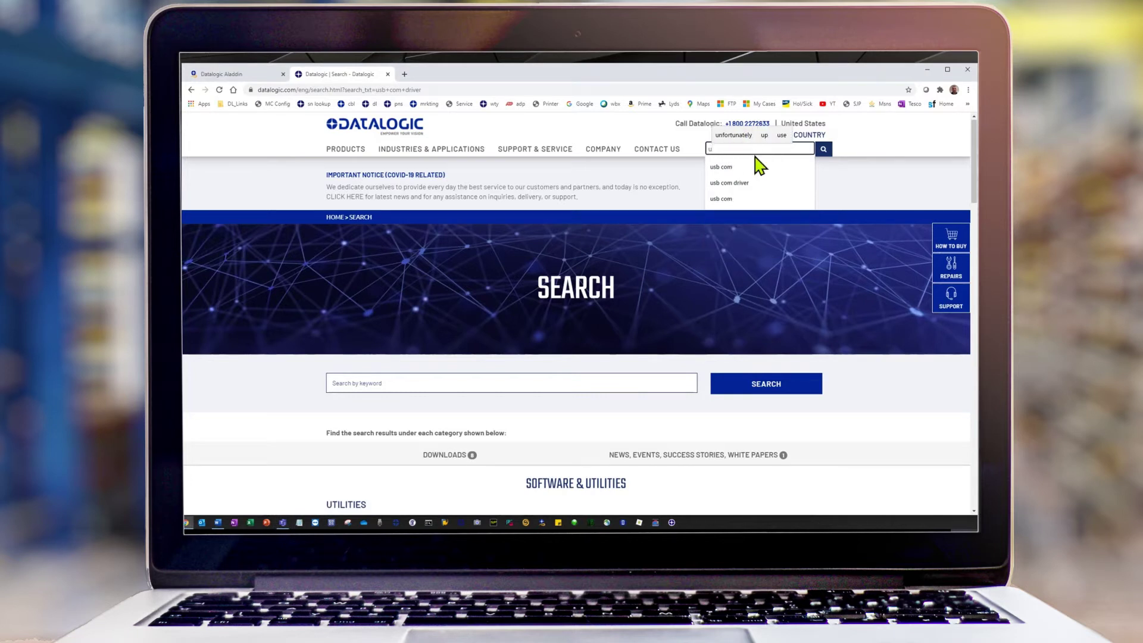
left_click(873, 157)
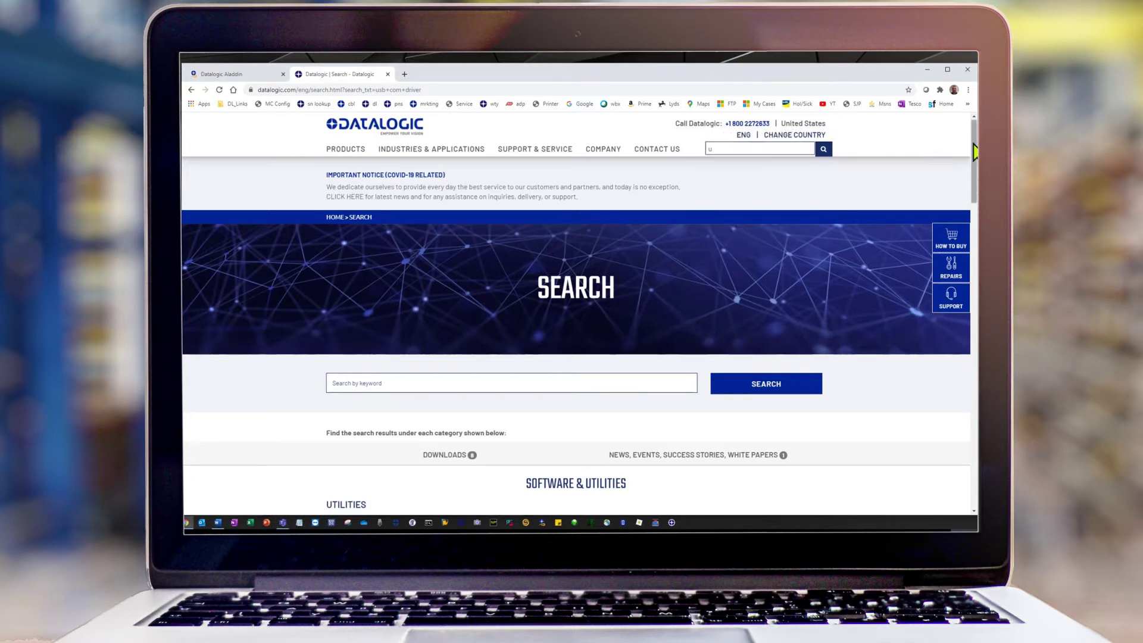
left_click_drag(975, 161, 976, 378)
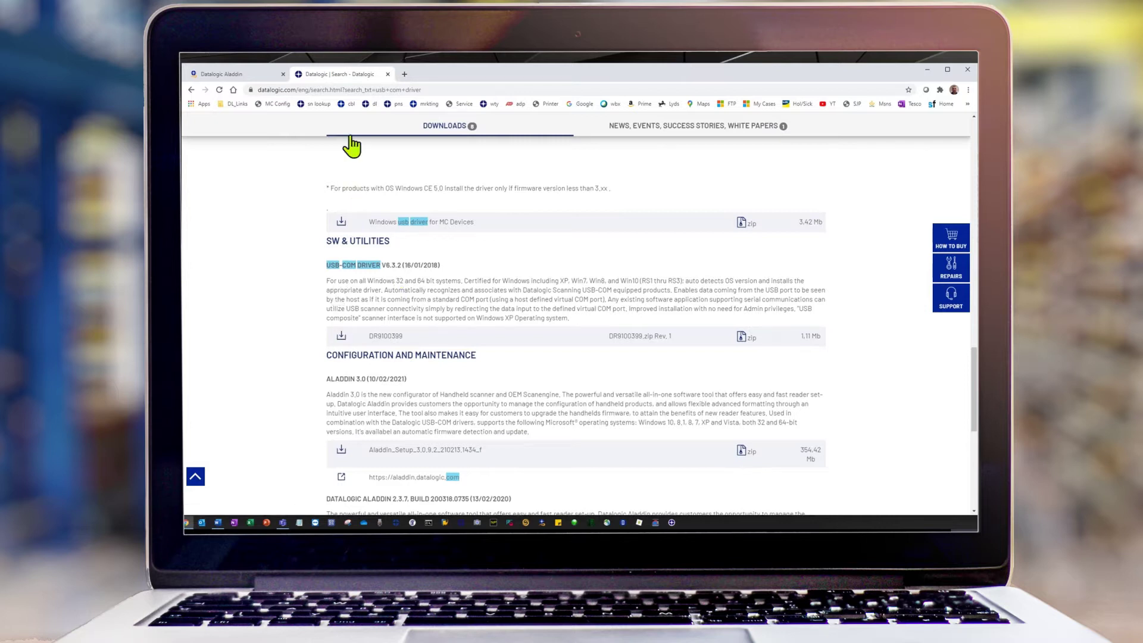
Step: Show the Datalogic Aladdin web tool with its offline configuration device categories
left_click(232, 79)
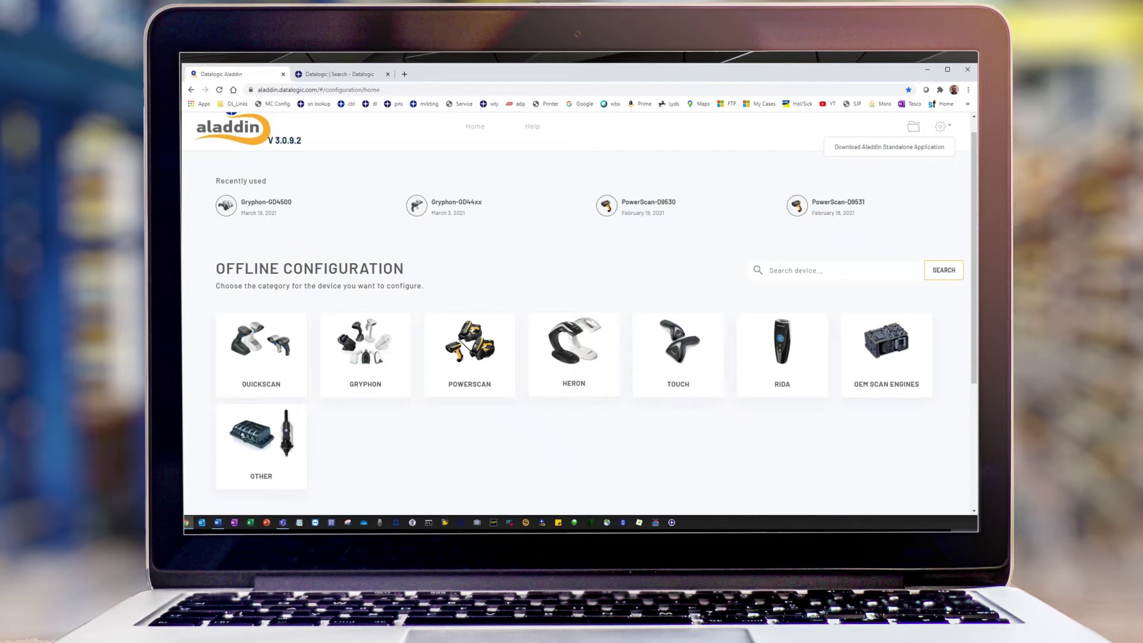
Step: Bring up the Word document showing the USB COM INTERFACE DataMatrix barcode
key("super")
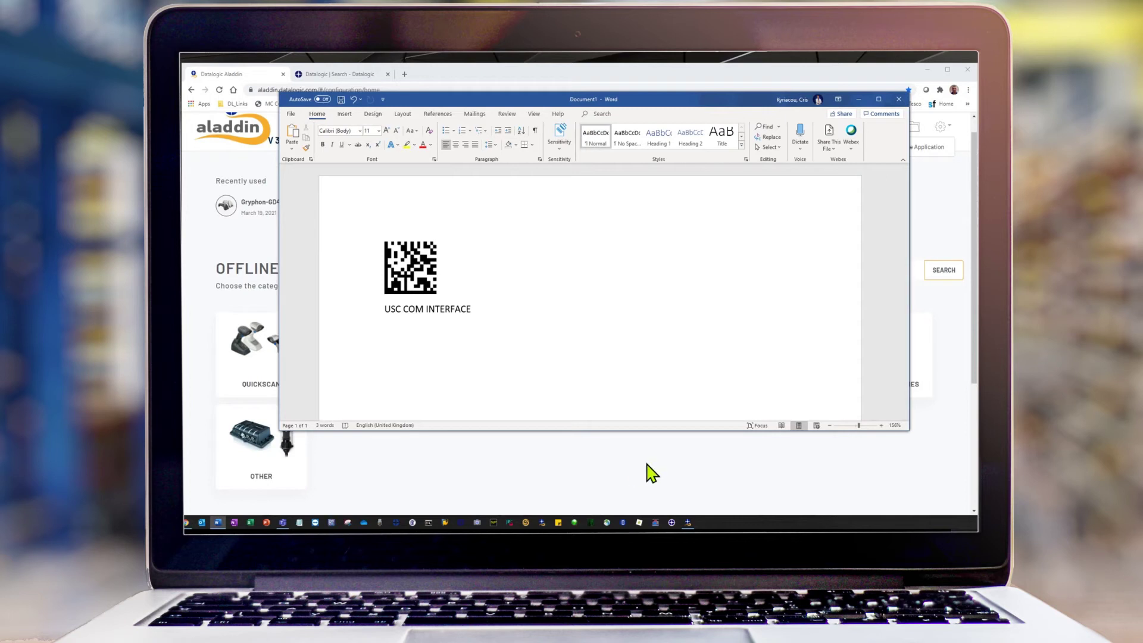
Step: Start Aladdin 3.0.9.2 and place its window at top-left, enlarged to fill the screen
left_click(688, 521)
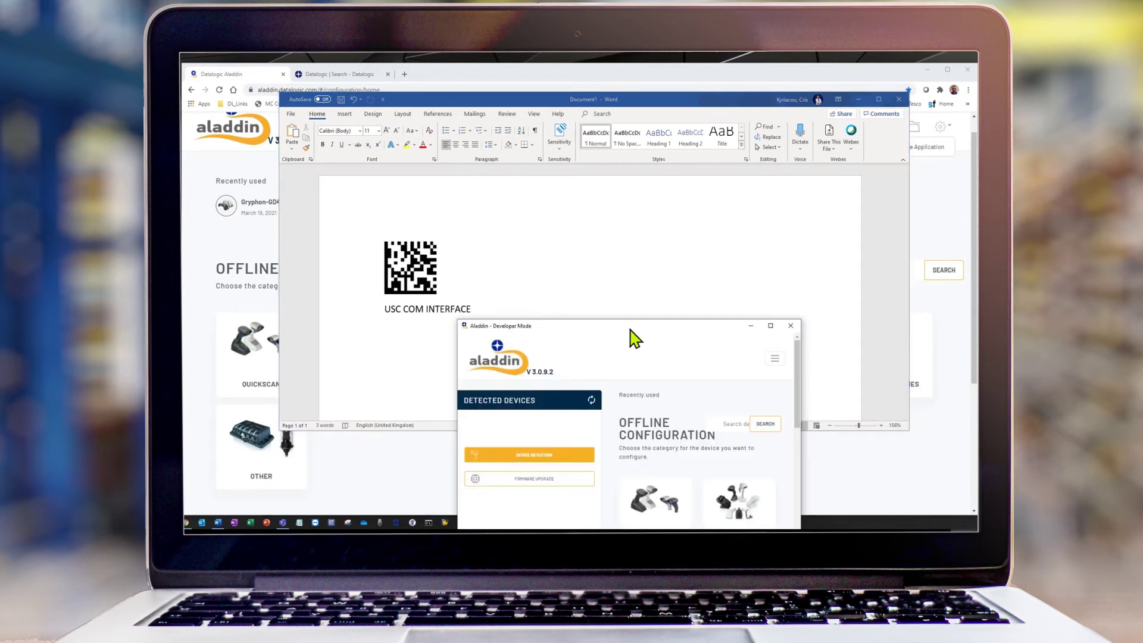
left_click_drag(633, 336, 366, 88)
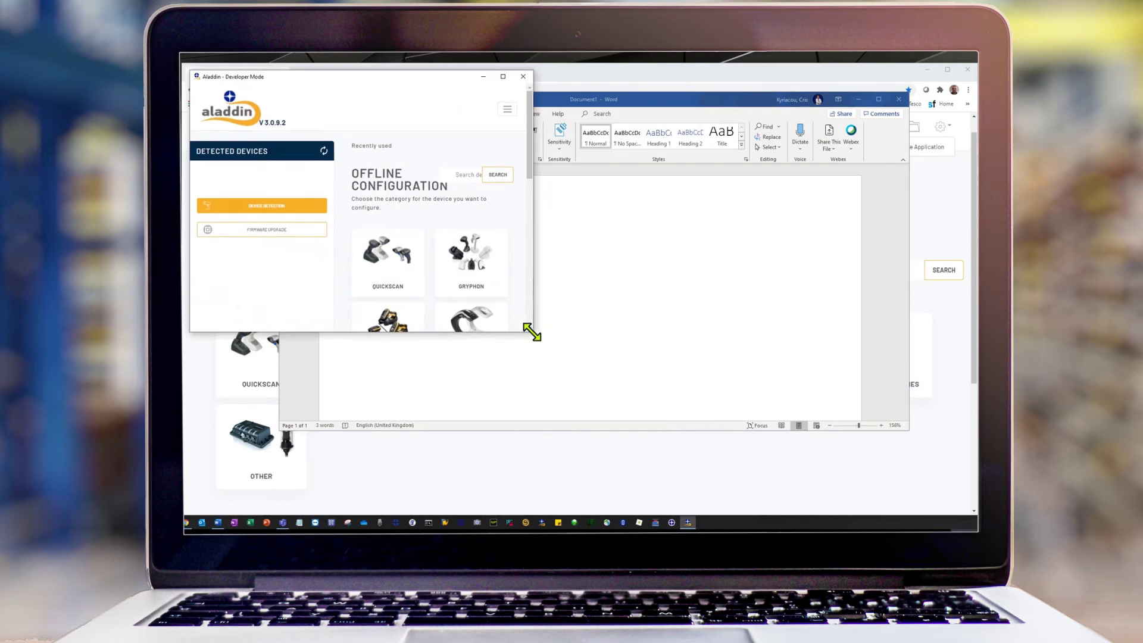
mouse_move(532, 332)
left_mouse_down()
mouse_move(957, 483)
mouse_move(959, 501)
left_mouse_up()
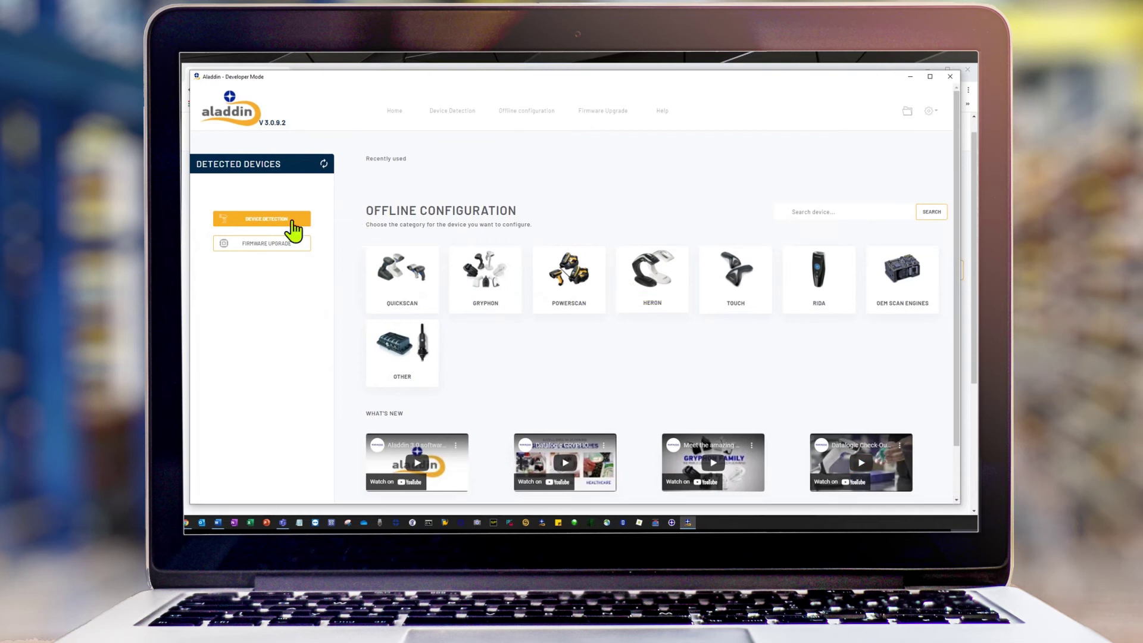
Step: Run device detection so Aladdin finds the Gryphon GD4500 on COM20
left_click(259, 224)
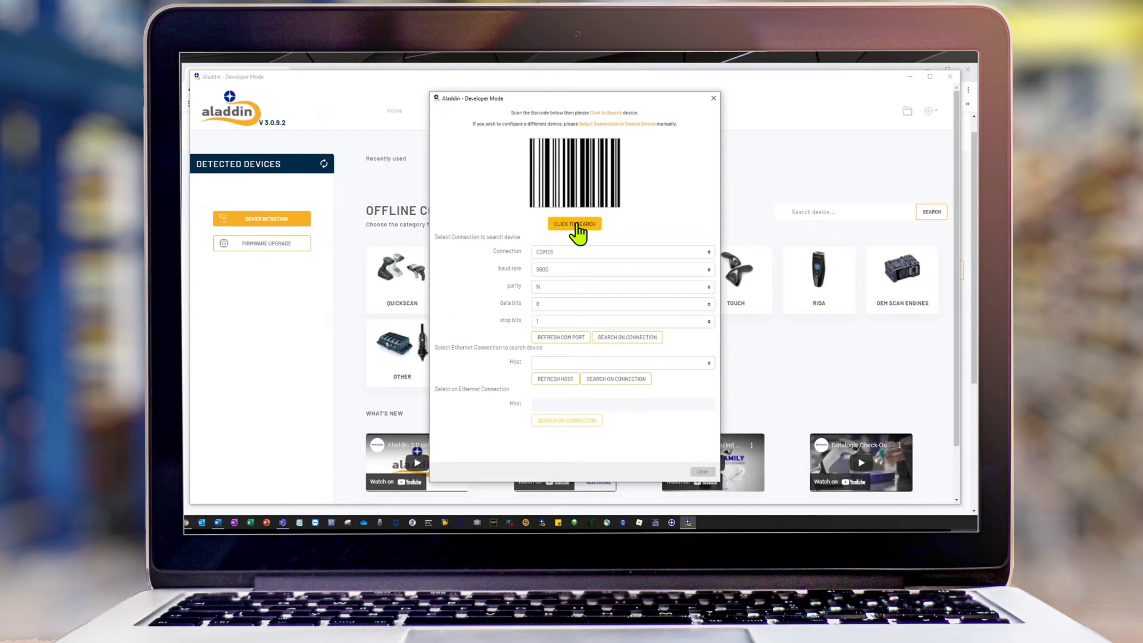
left_click(576, 224)
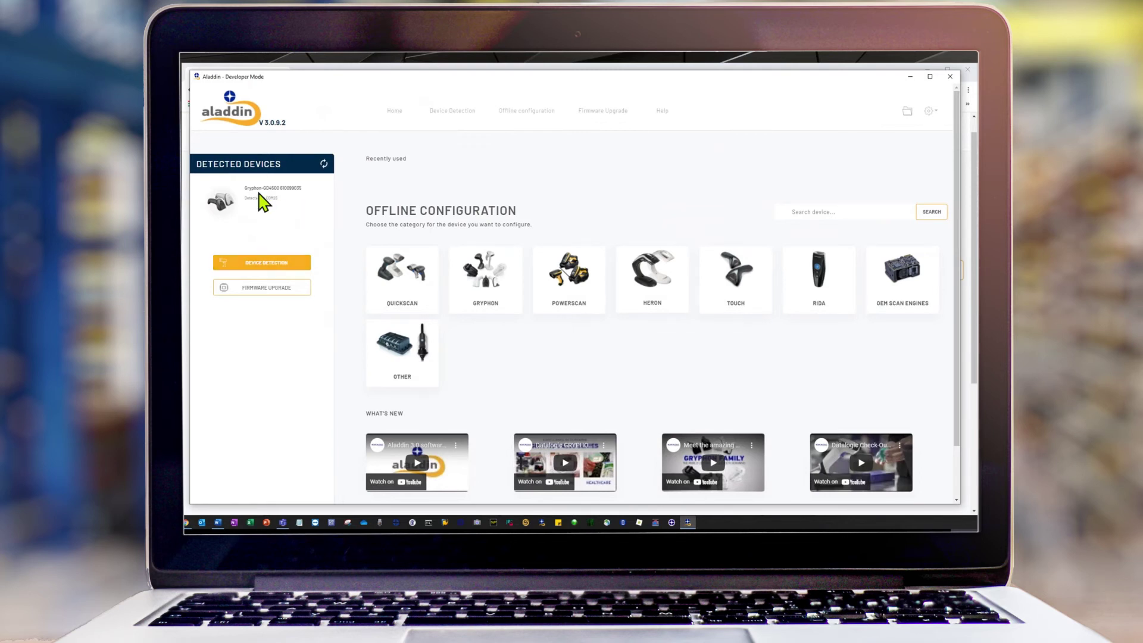
Step: Load the detected Gryphon-GD4500 into Aladdin's configuration workspace
left_click(261, 200)
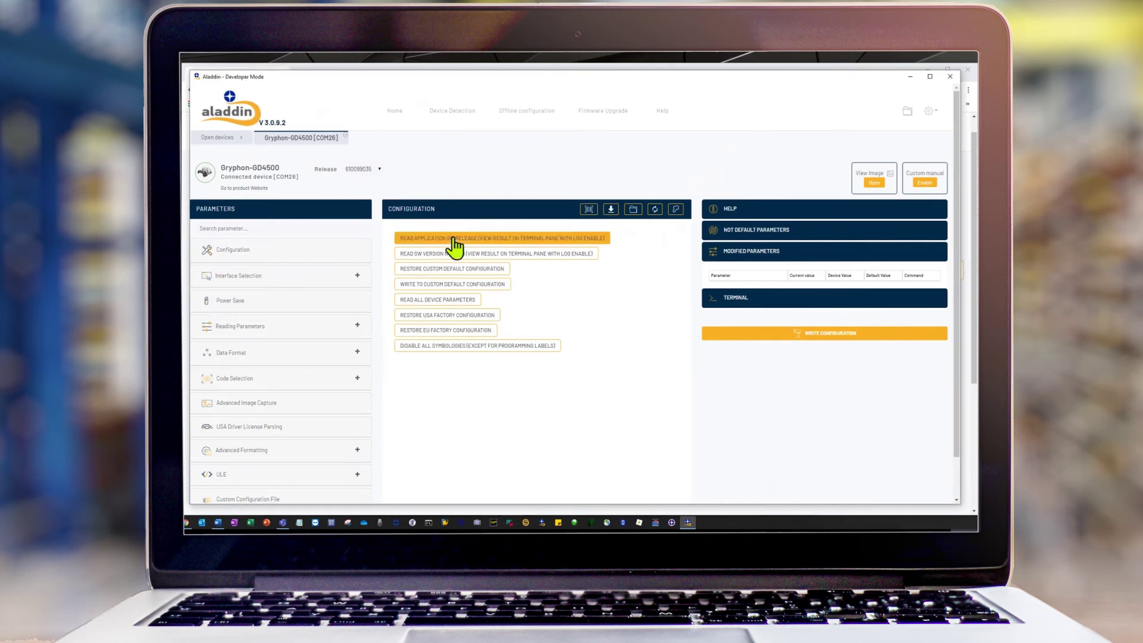
Step: Open the View Image viewer and take three CAPTURE AUTO images from the Gryphon-GD4500
left_click(873, 184)
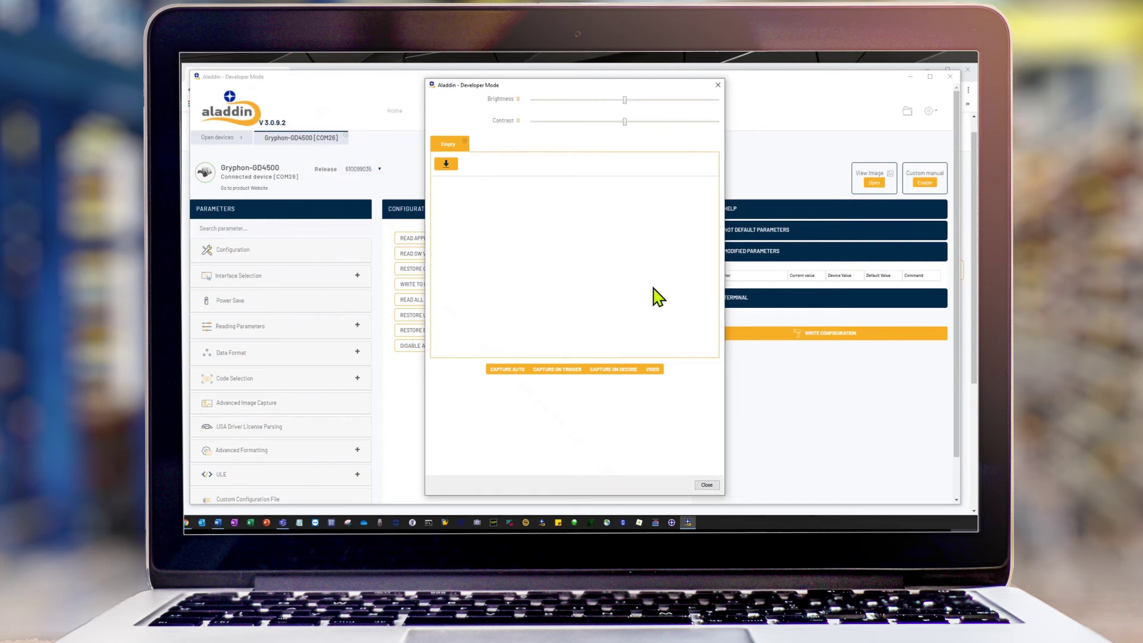
left_click(497, 375)
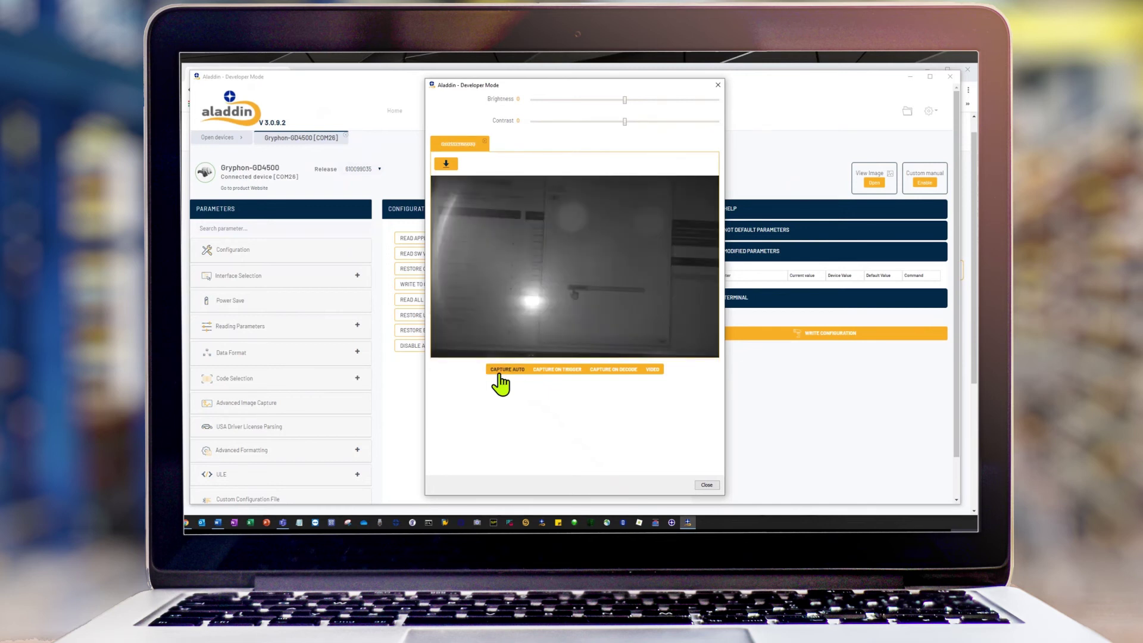
left_click(500, 375)
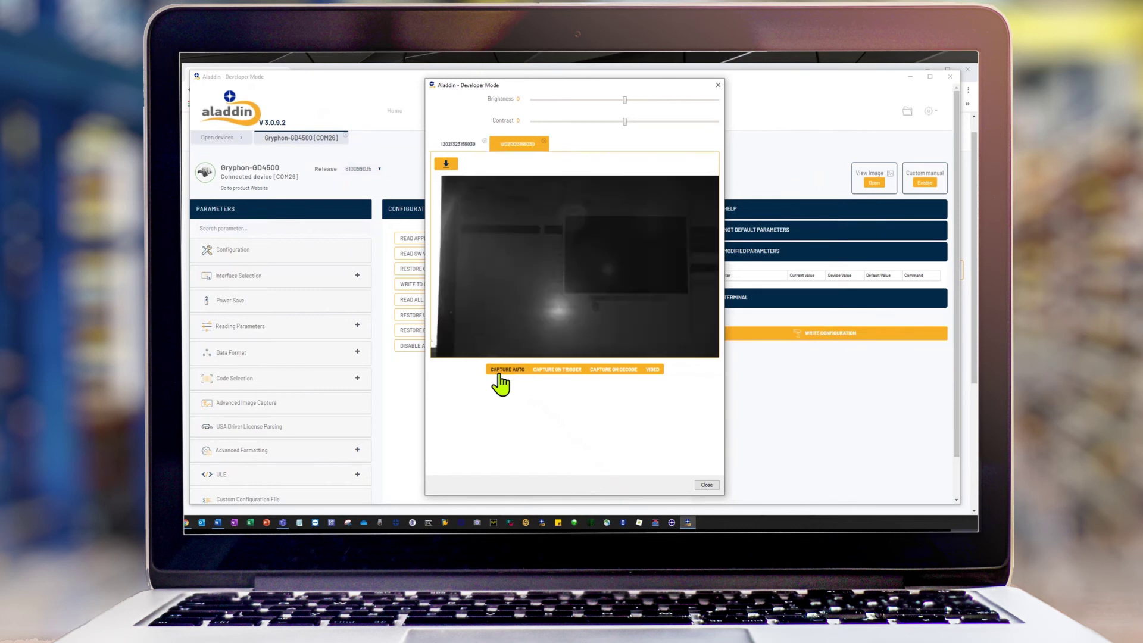
left_click(498, 376)
Step: Capture images on trigger and on decode, then start the live video feed
left_click(559, 374)
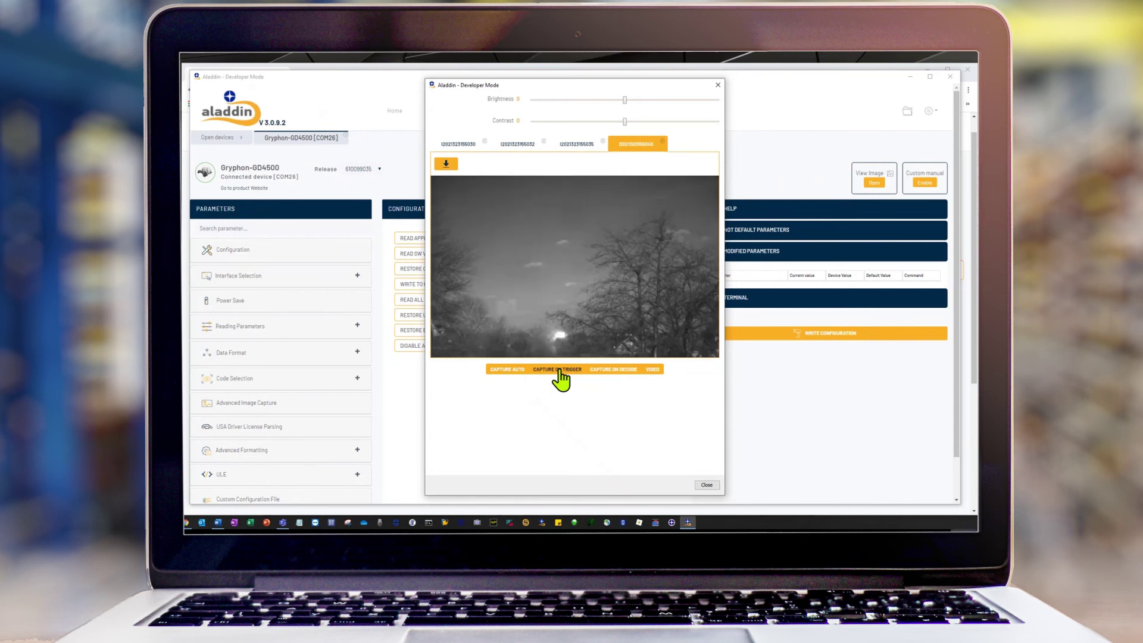
left_click(602, 379)
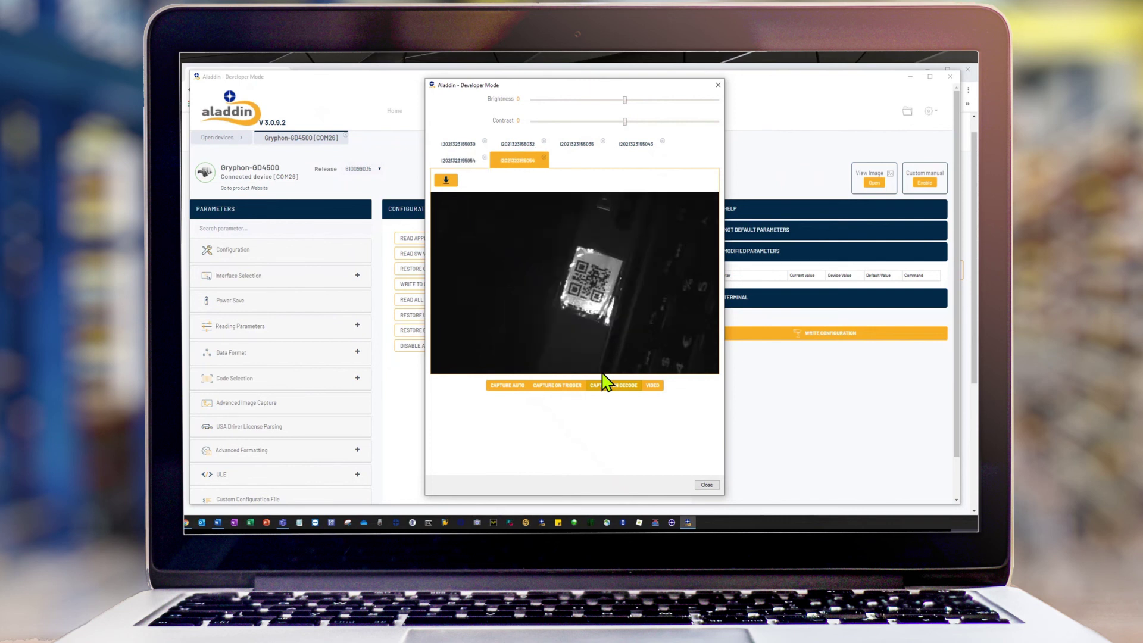
left_click(652, 387)
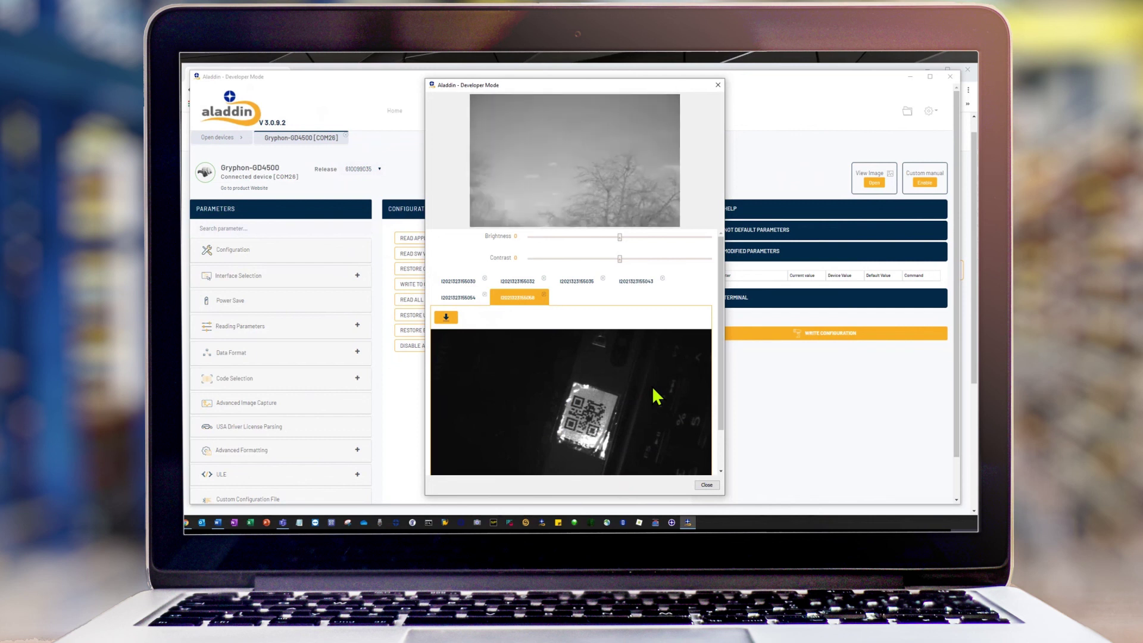